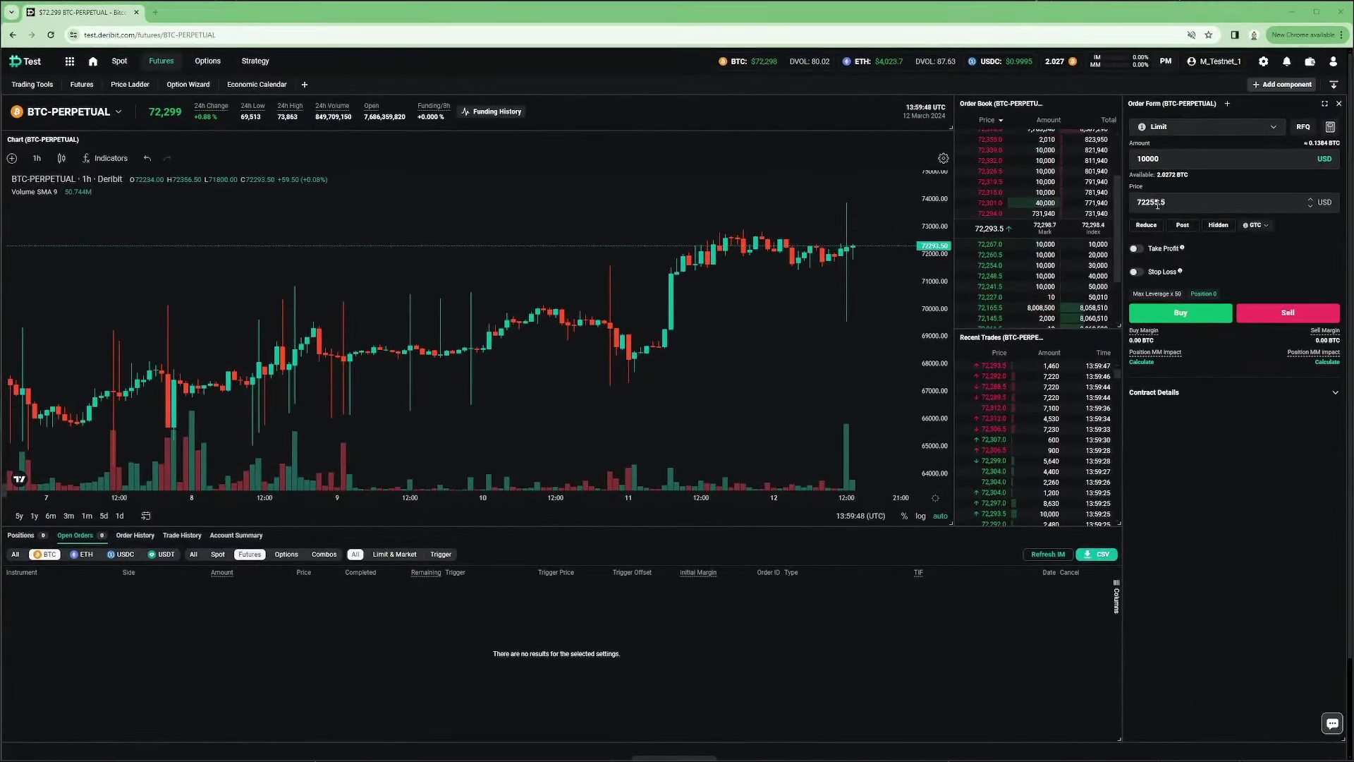
- Set the limit price to 72200 and enable a 74000 limit take-profit and a 69000 stop-market stop loss
double_click(1157, 203)
text(72200)
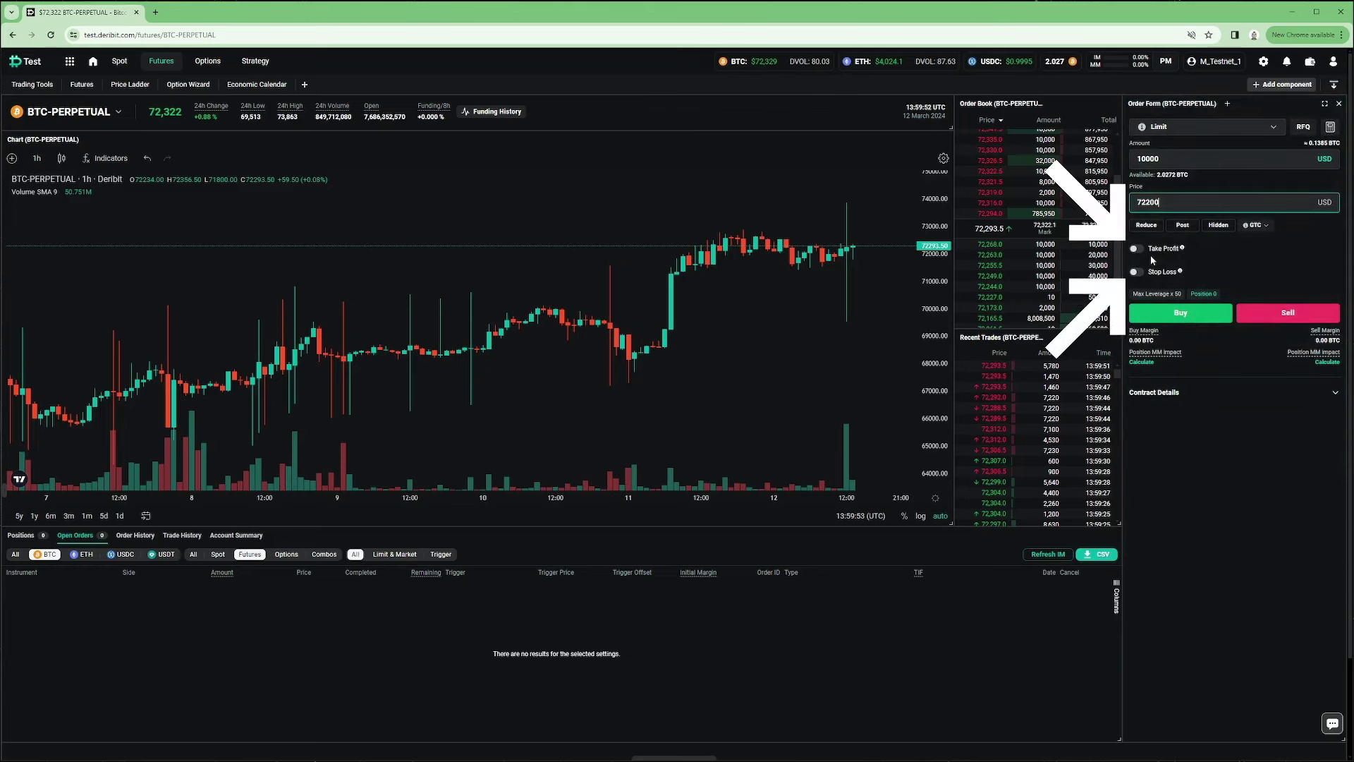
click(1137, 250)
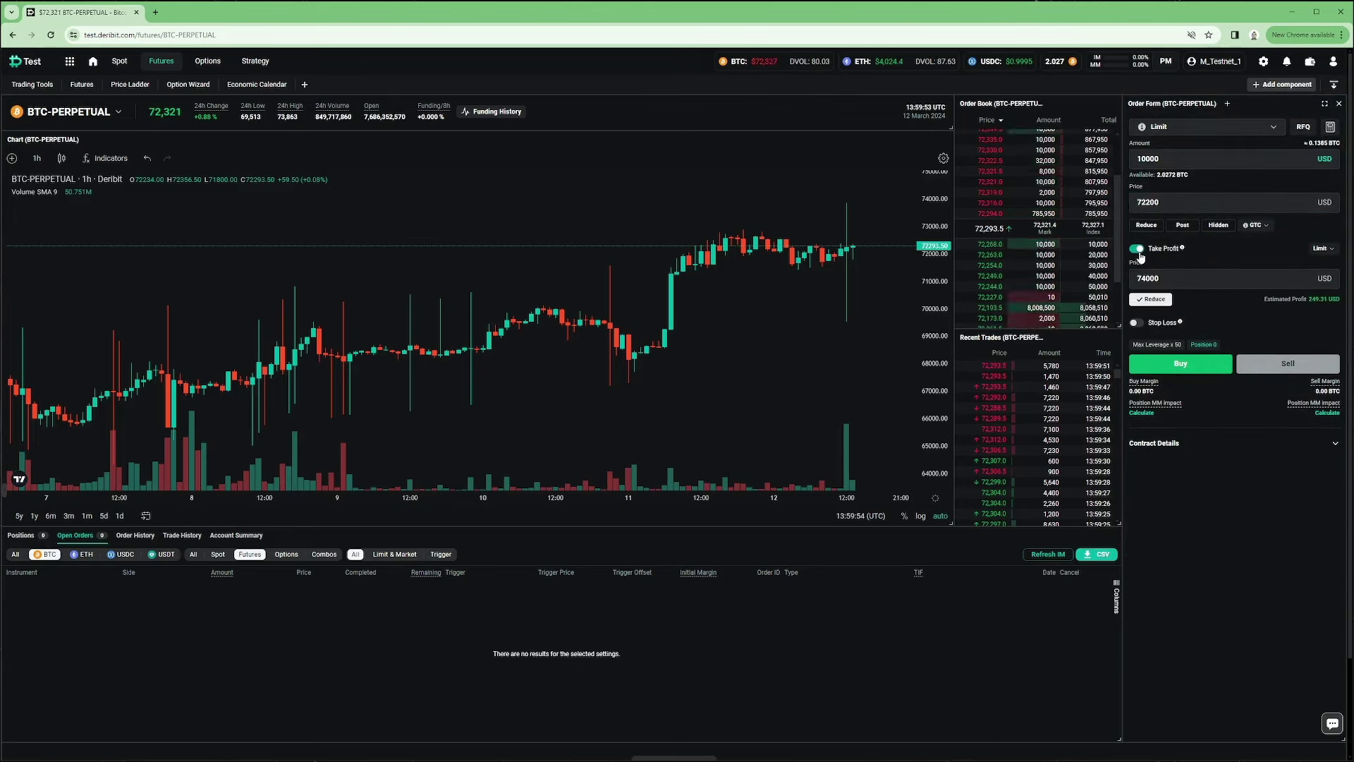
click(1133, 324)
click(1313, 322)
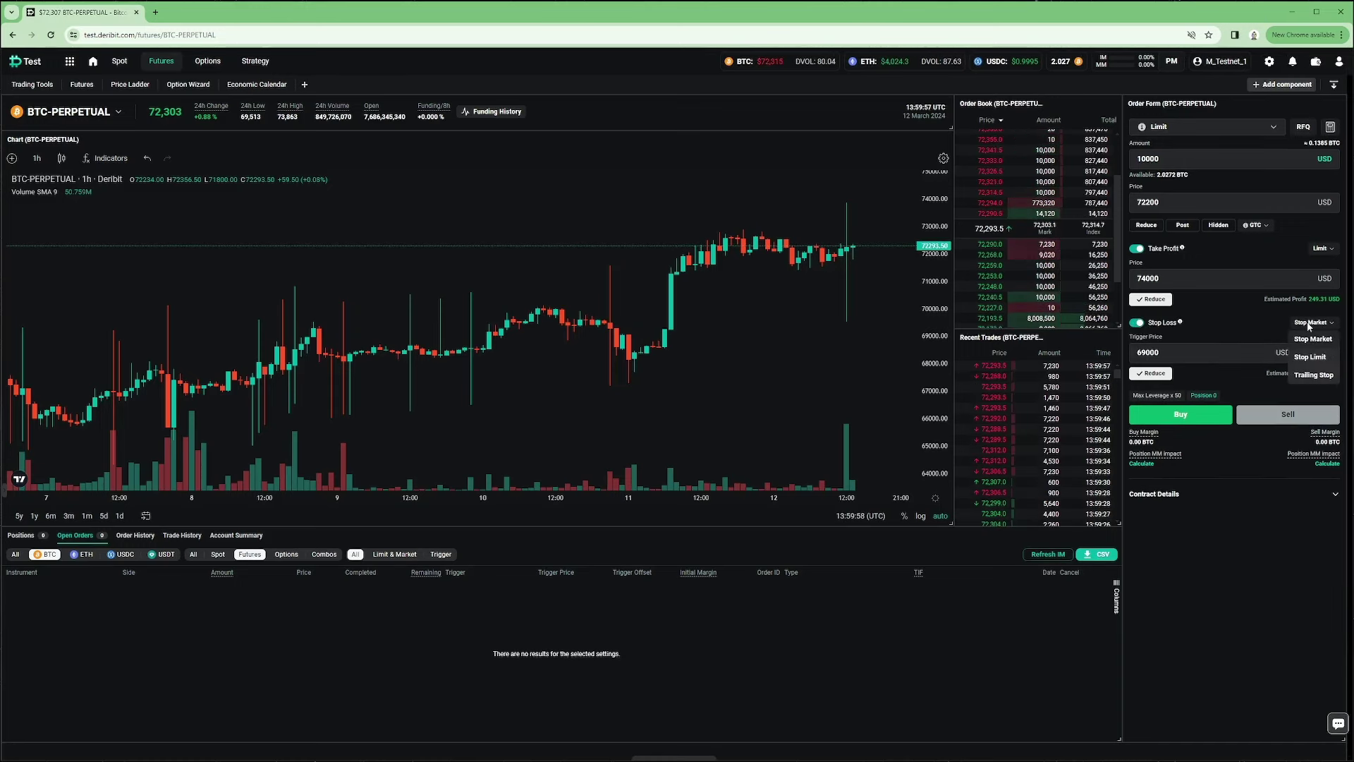
click(1320, 248)
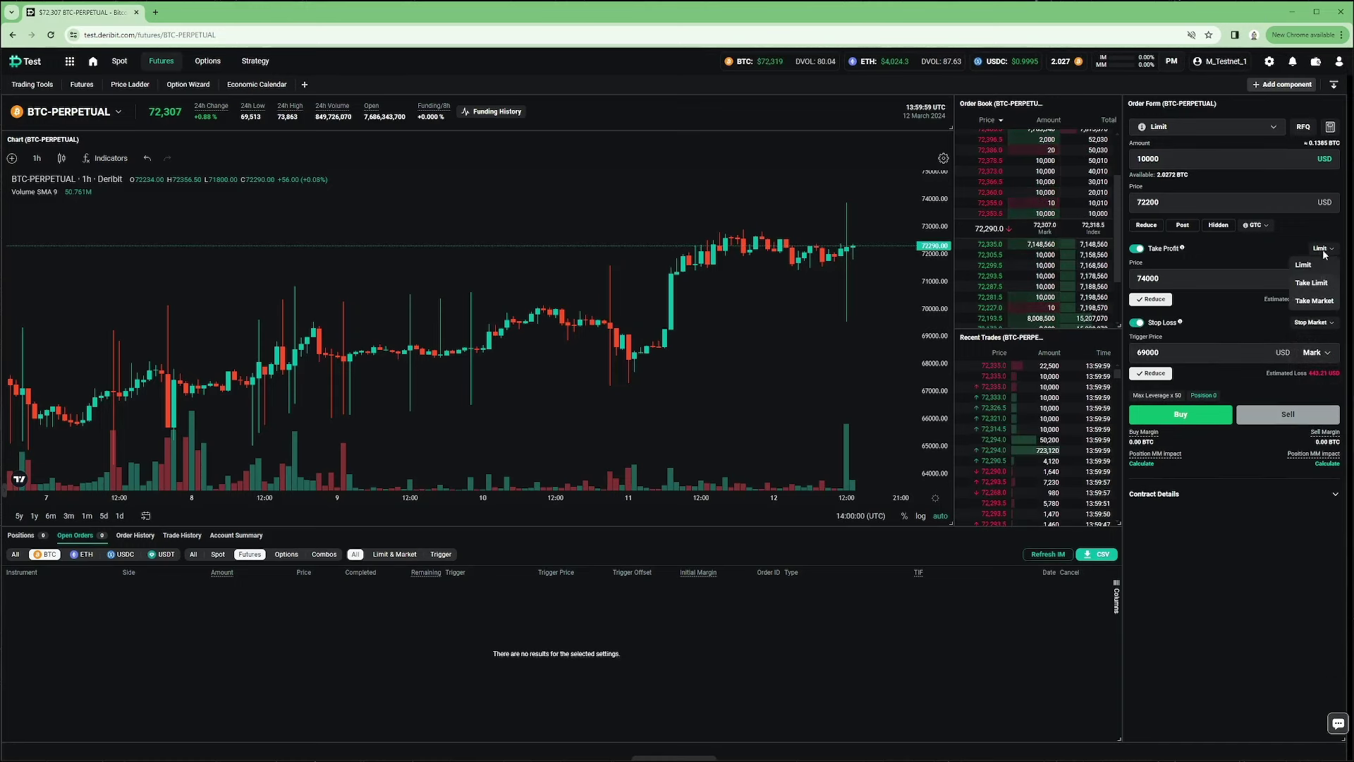
click(1245, 256)
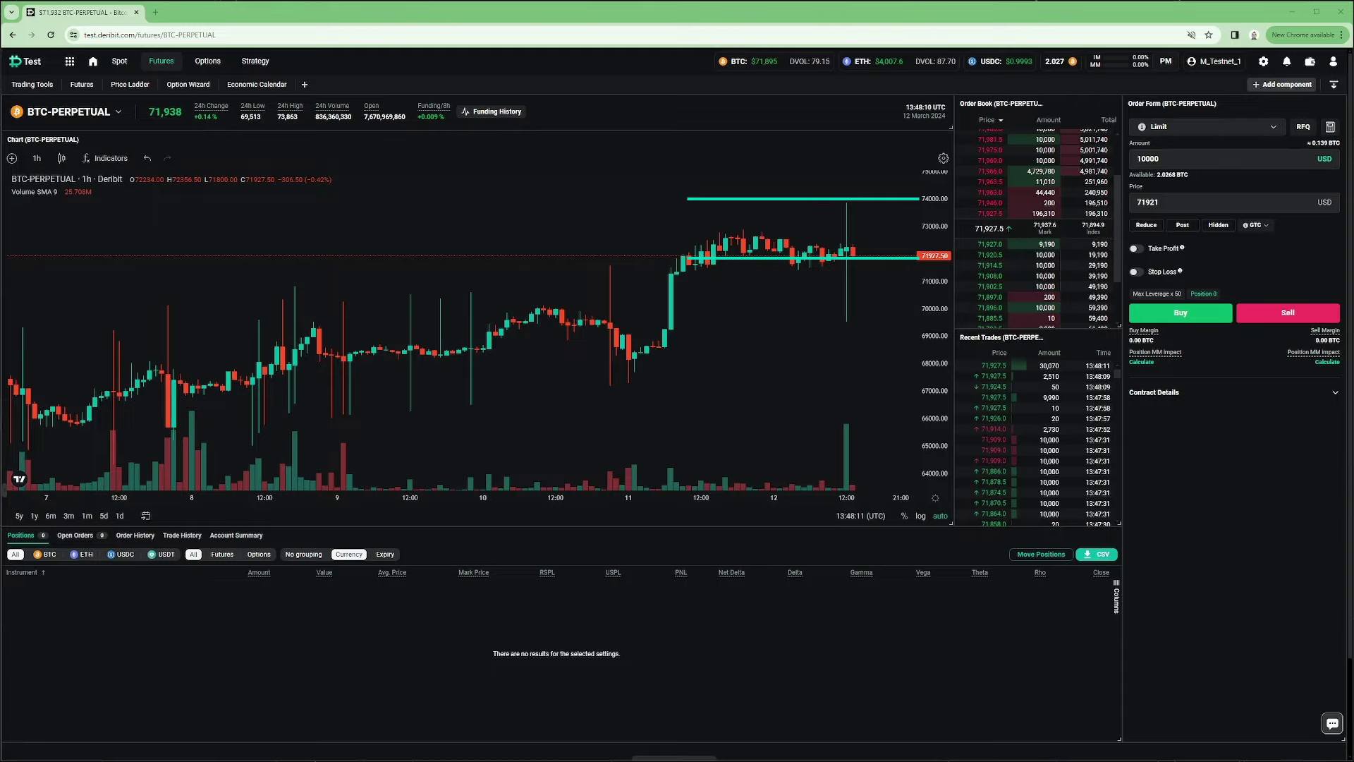
- Change the limit price to 71900, attach the 74000 take-profit, and confirm the 10,000 USD buy
click(1167, 203)
key(BackSpace)
key(BackSpace)
text(00)
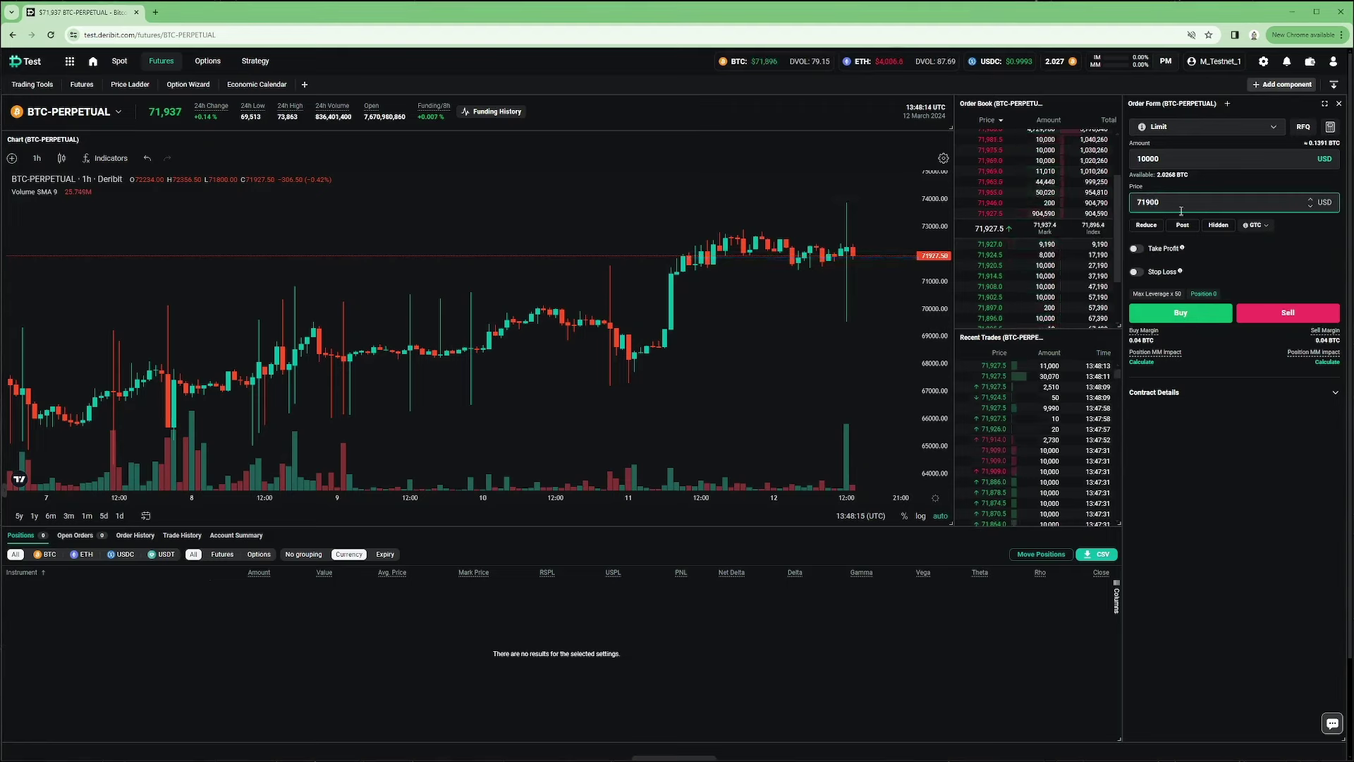
click(1161, 248)
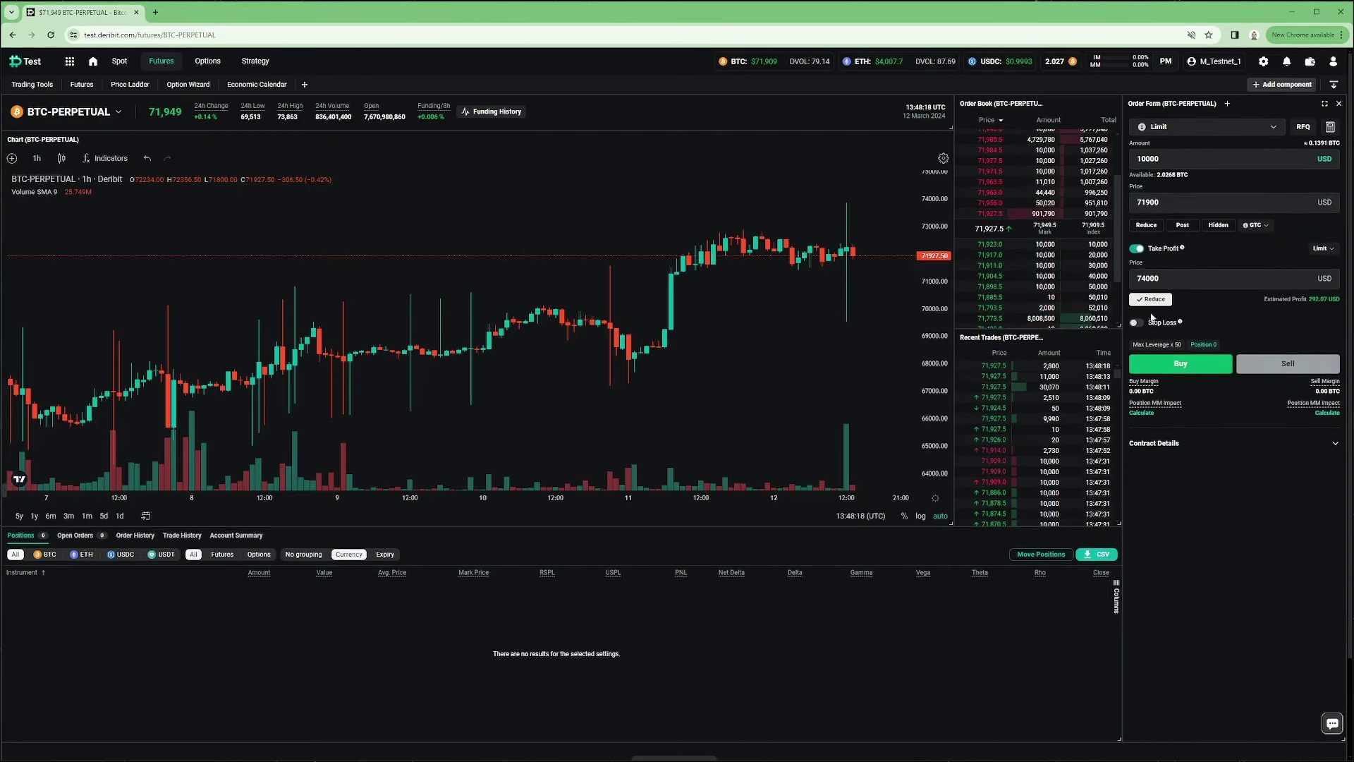
click(1198, 364)
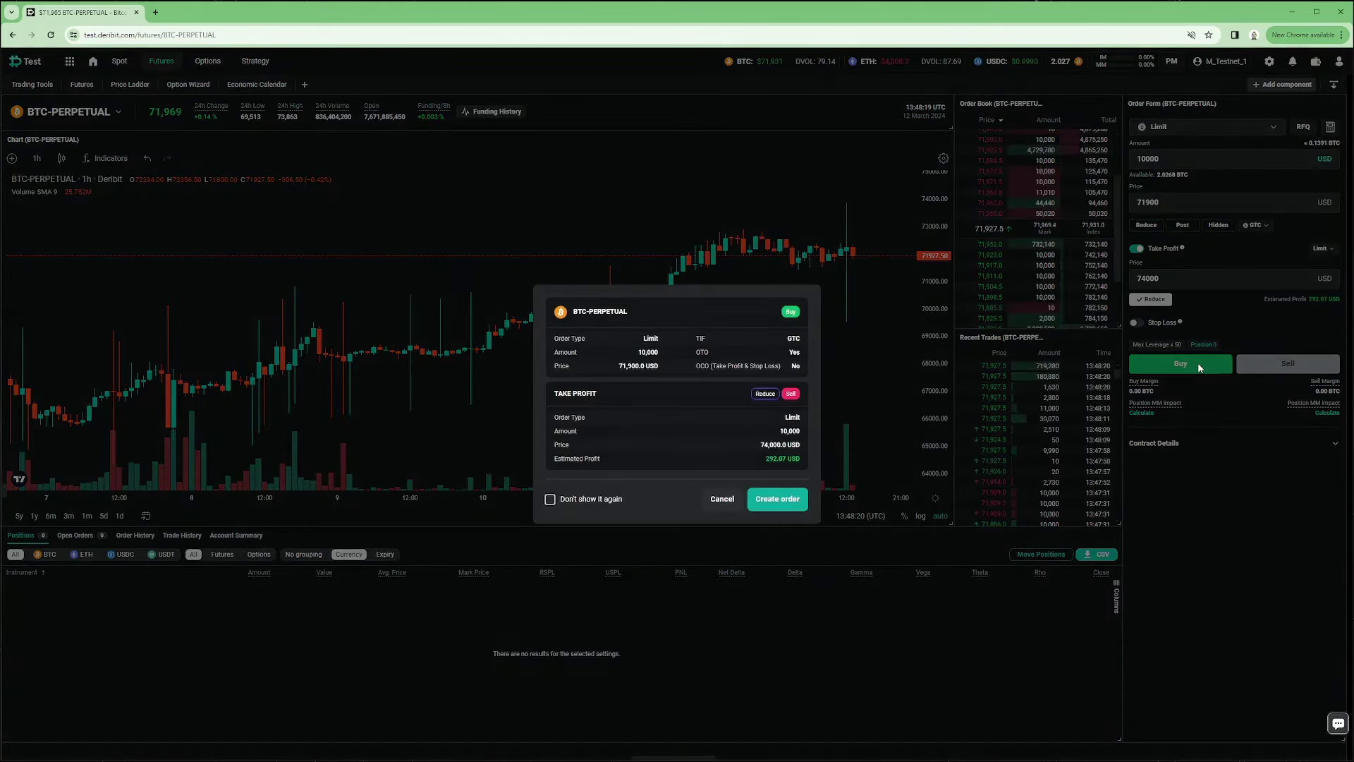
click(787, 500)
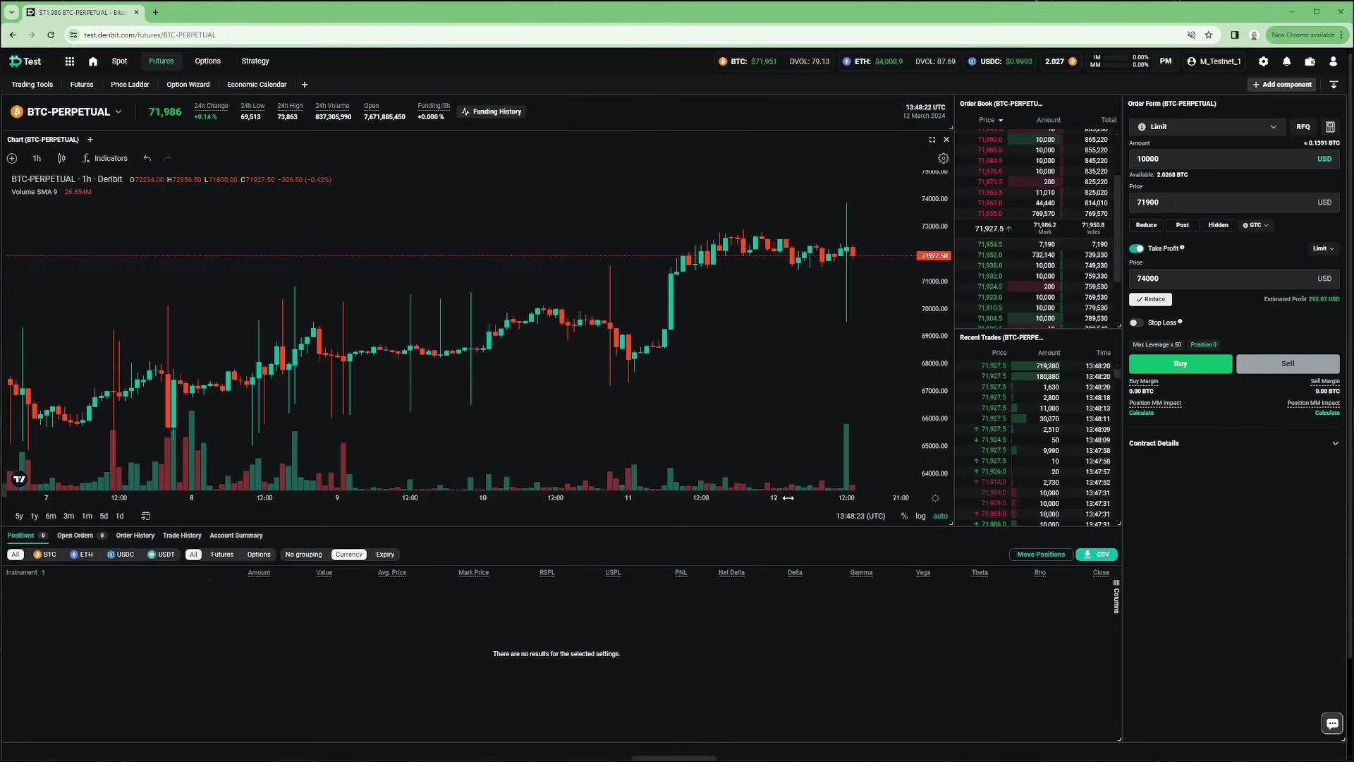
- Show the open orders: the 71,900 buy and the 74,000 take-profit sell
click(76, 536)
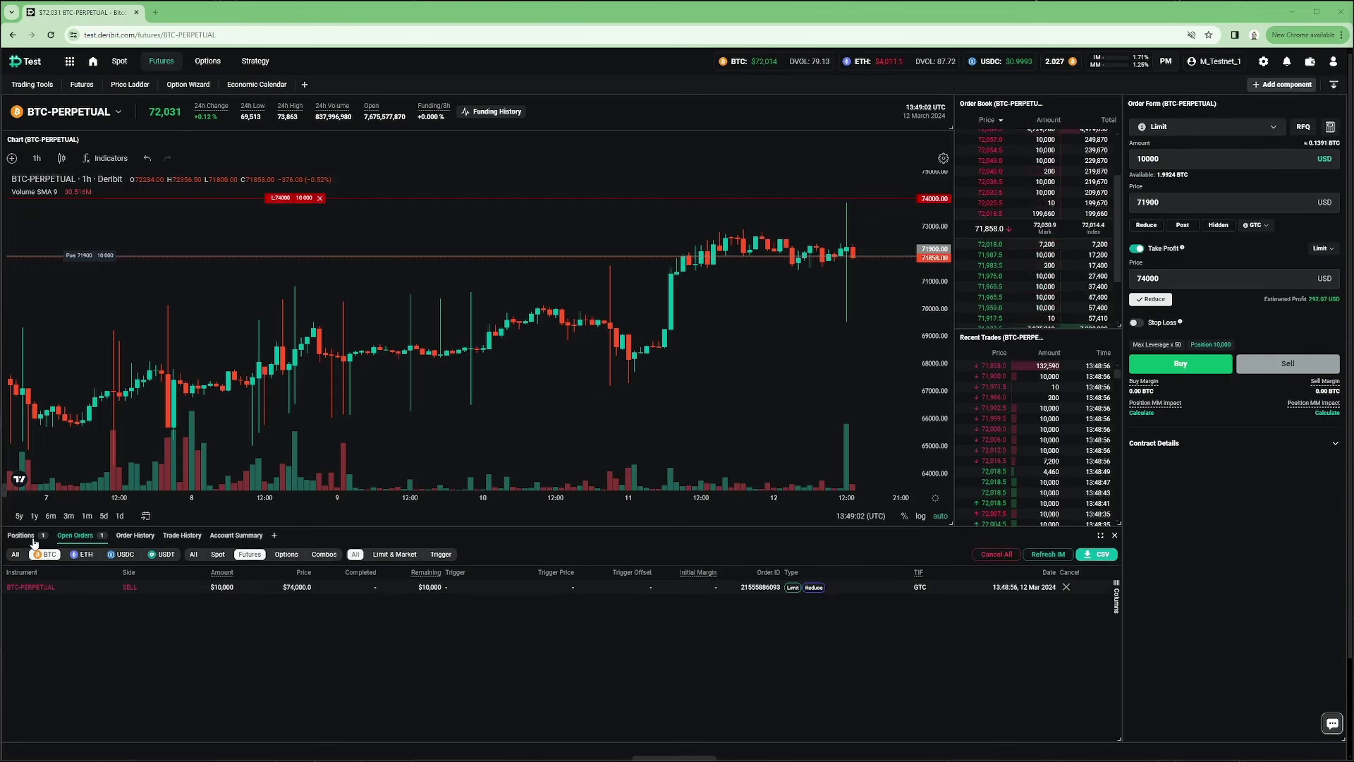
- View the 10,000 USD BTC-PERPETUAL position opened by the filled 71,900 buy
click(33, 539)
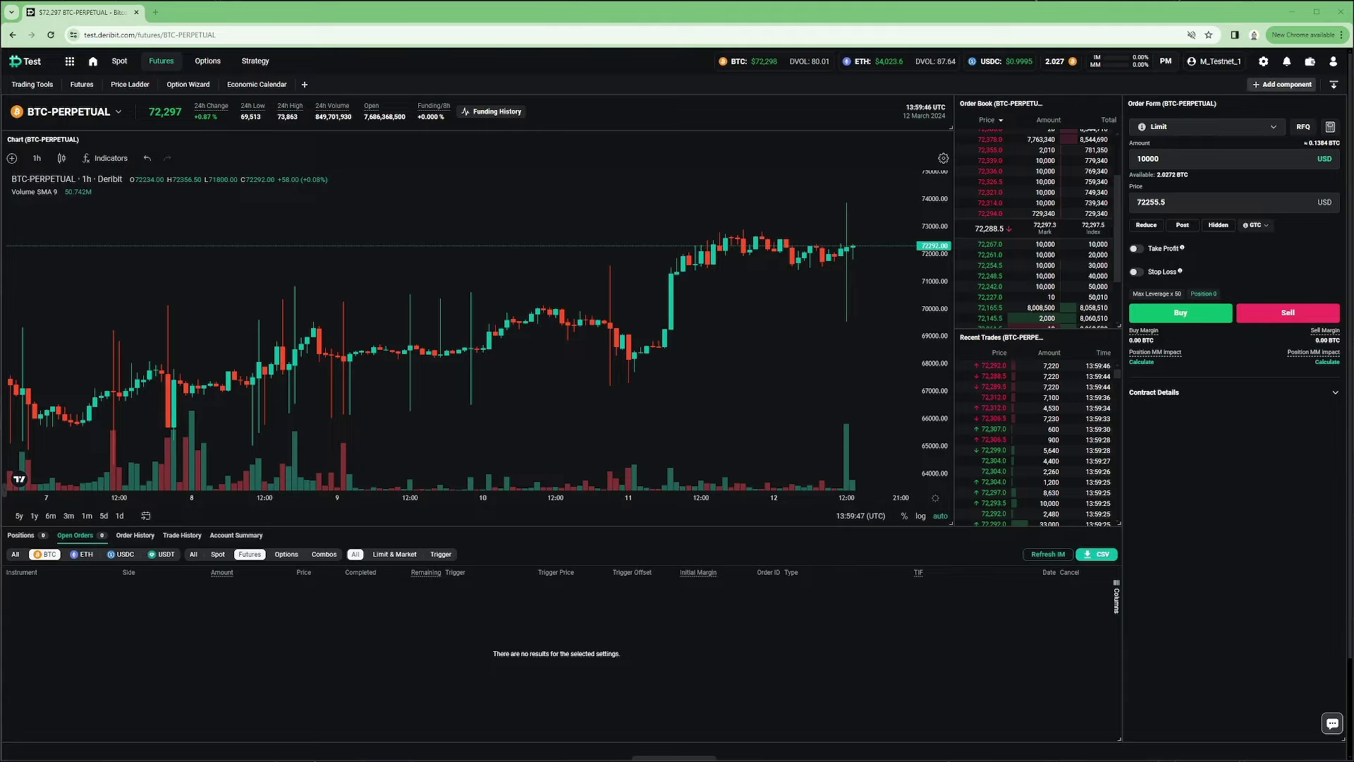
- Enter a 72200 limit price, enable the 74000 take-profit, and keep Stop Market for the 69000 stop loss
double_click(1154, 203)
text(7220)
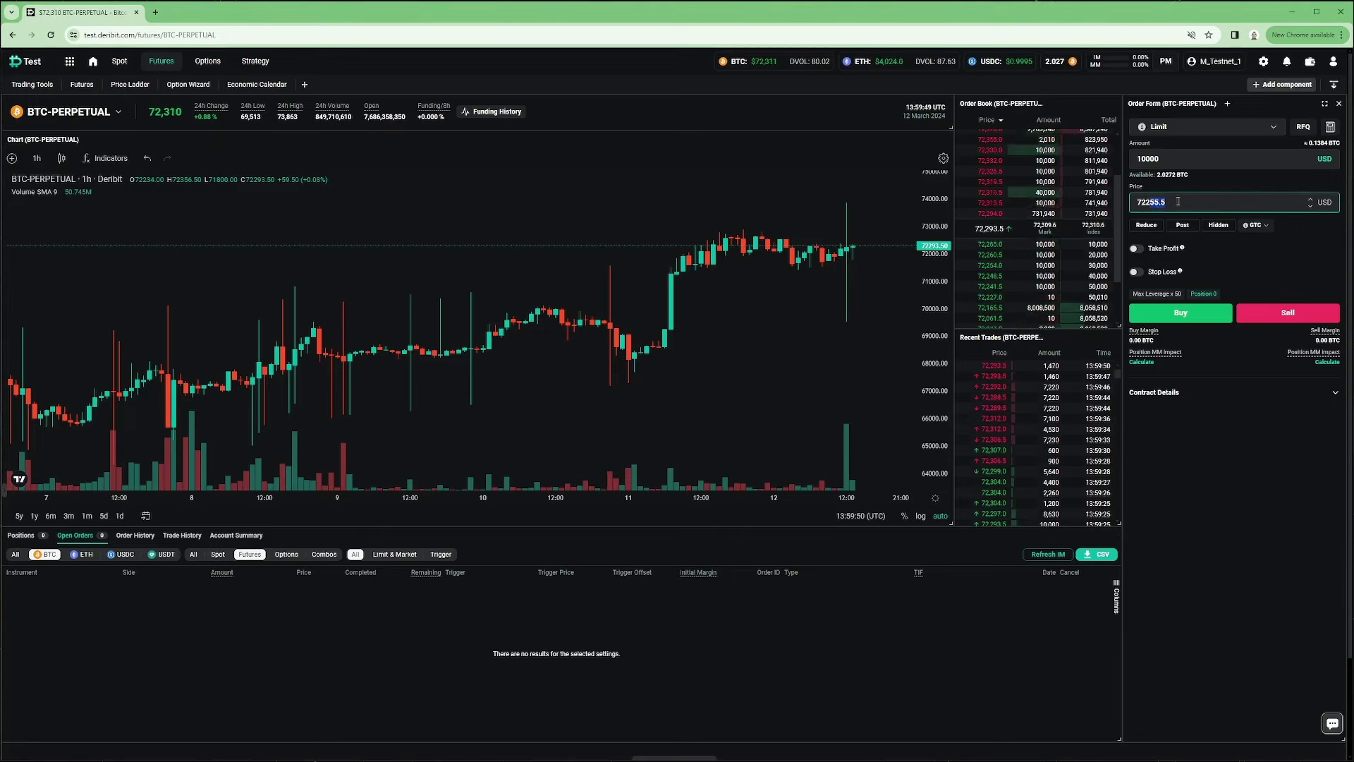
text(0)
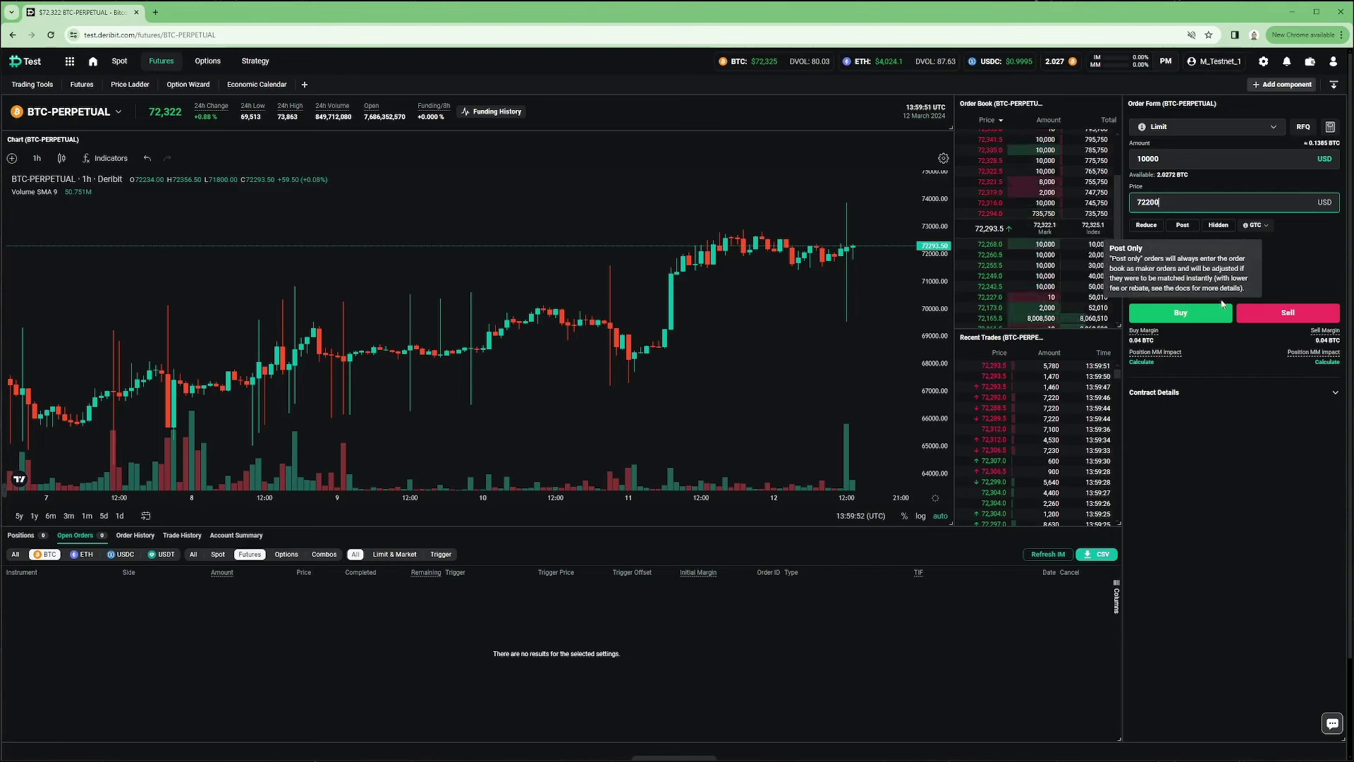
click(1154, 253)
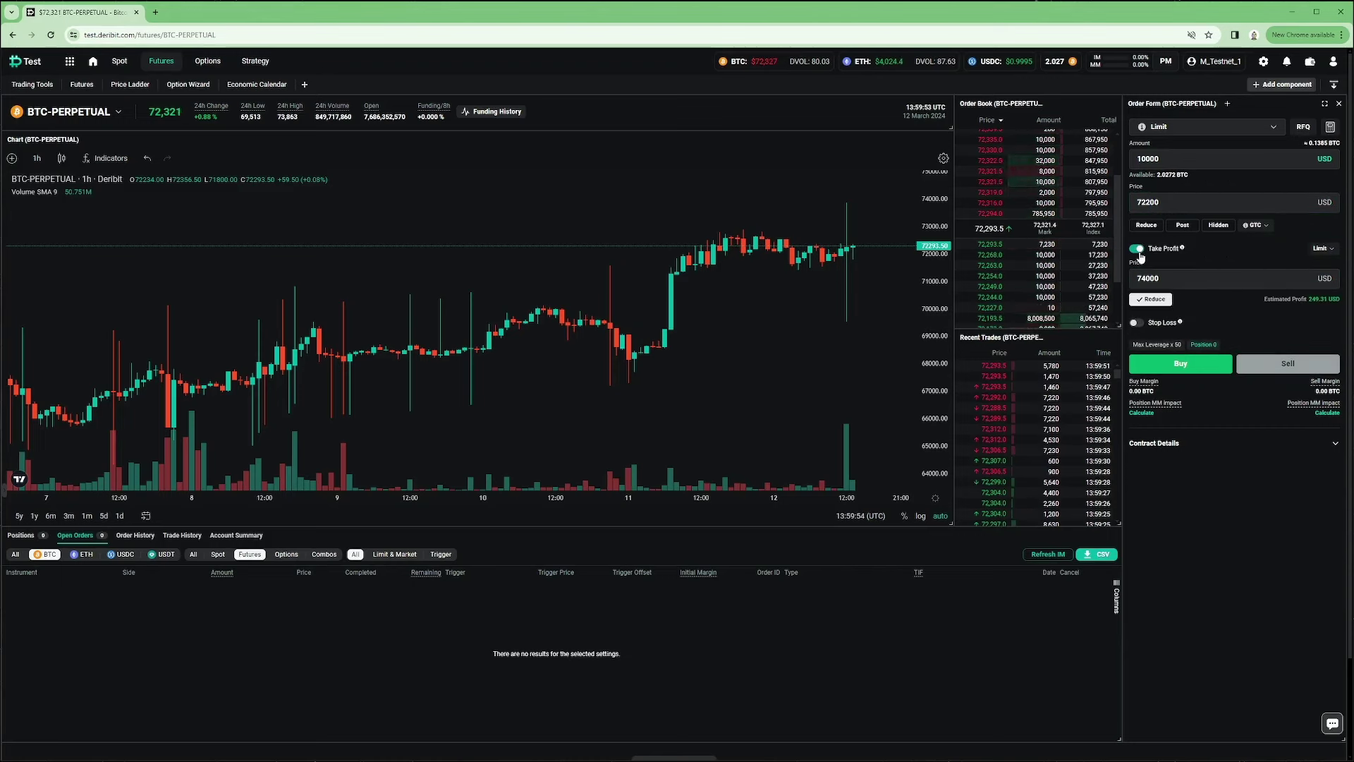
click(1136, 323)
click(1312, 322)
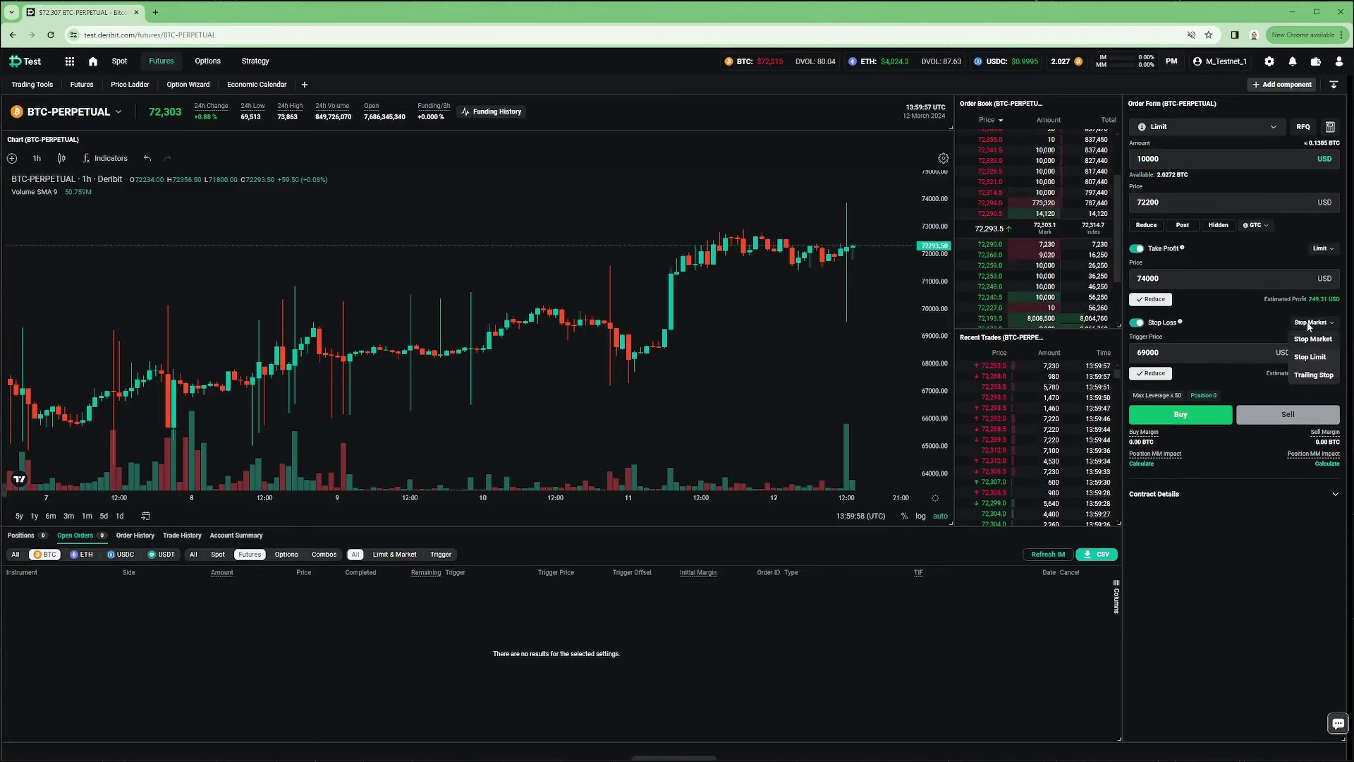
click(1324, 269)
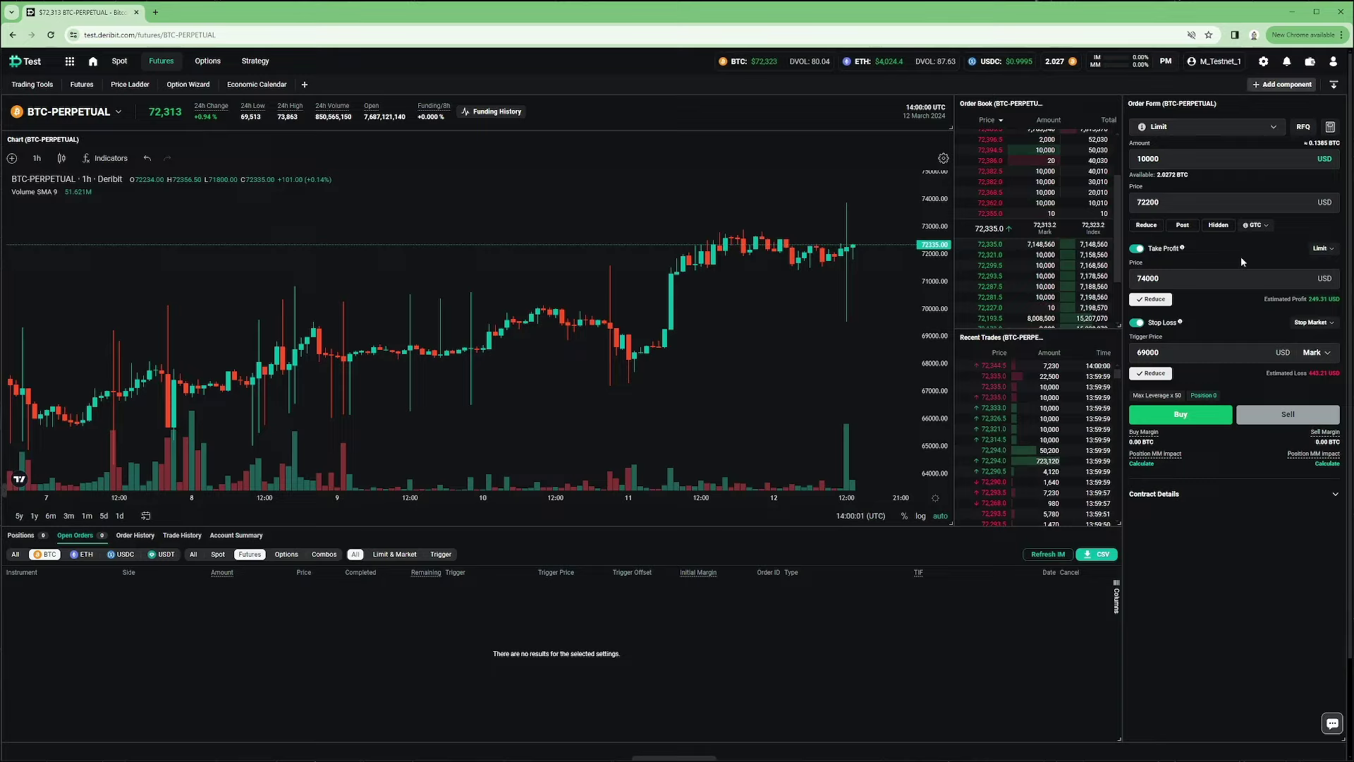
- Review the 72,200 buy with its 74,000 take-profit and 69,000 stop loss, then create it
click(1200, 429)
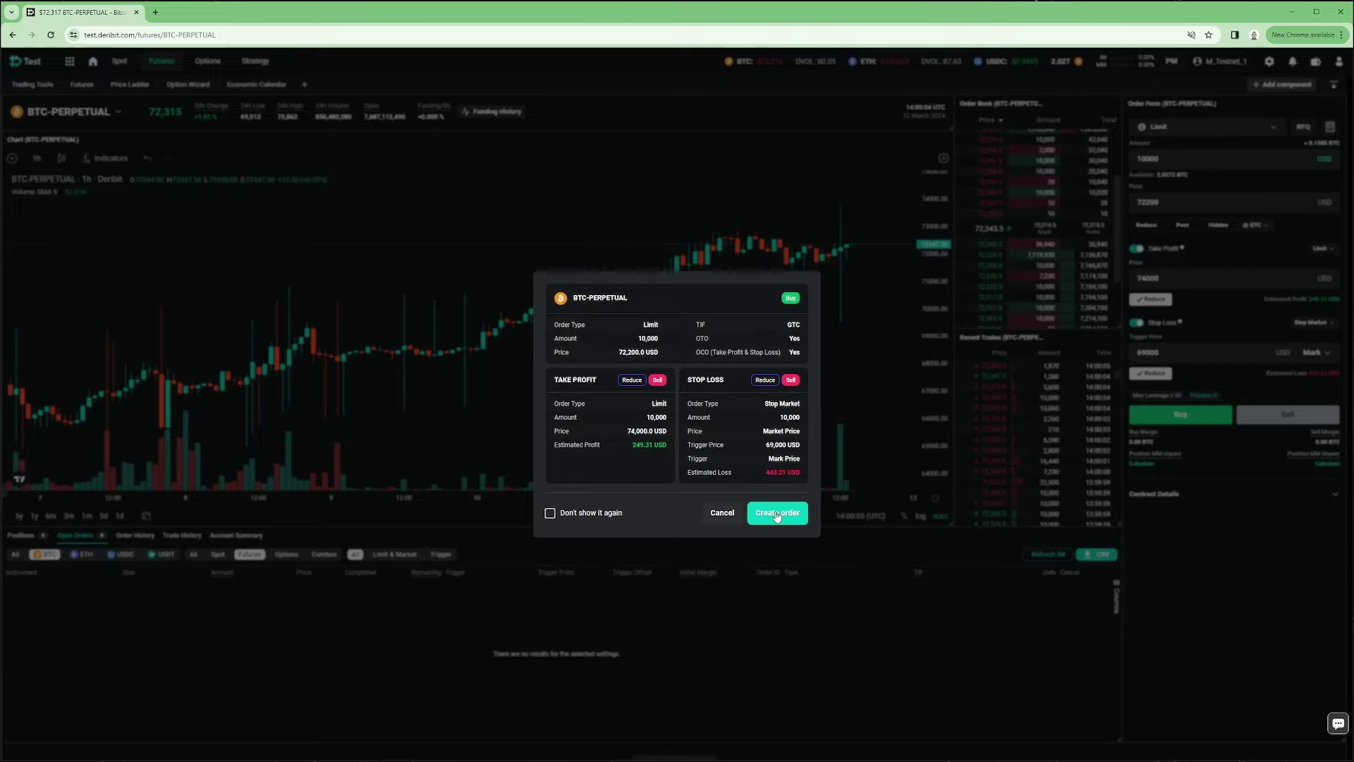
click(777, 513)
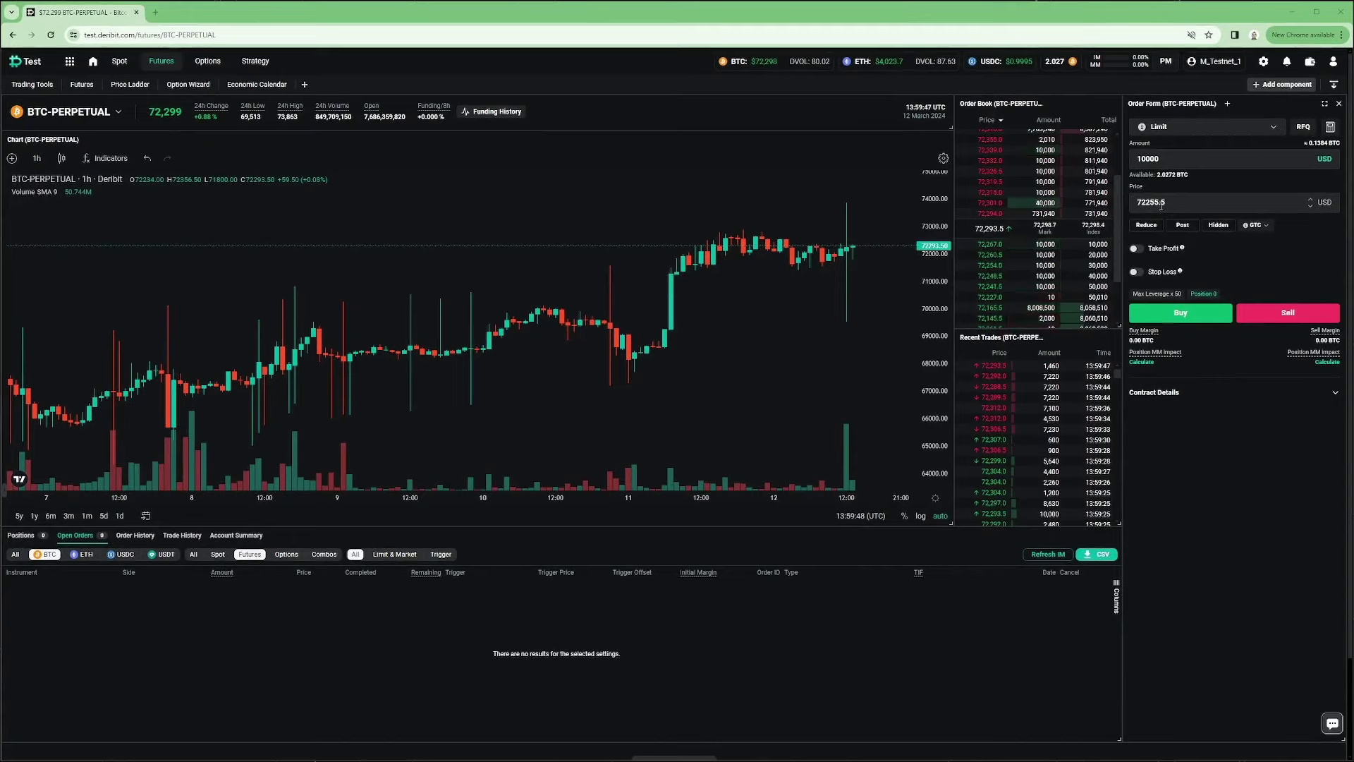
- Correct the BTC-PERPETUAL limit price so it reads 72200
drag(1148, 203, 1178, 201)
text(00)
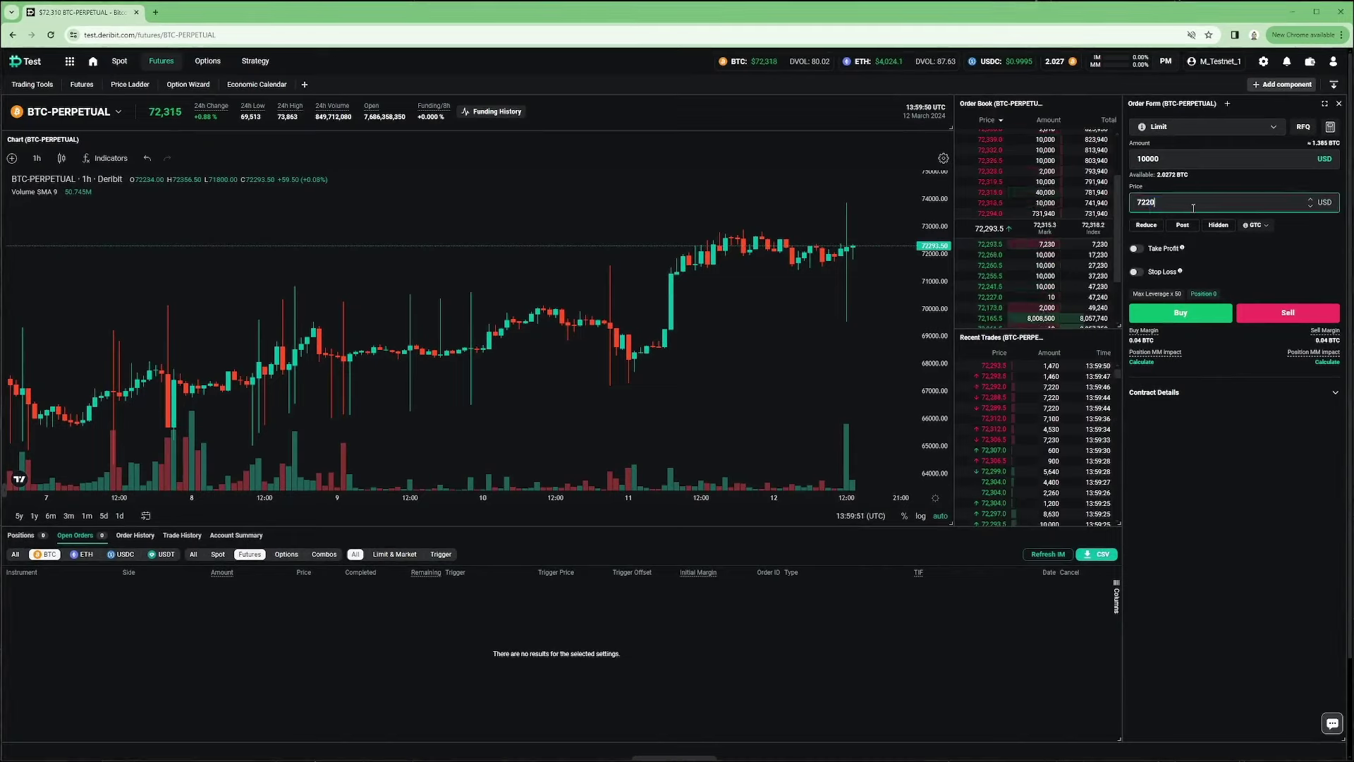
- Enable the 74,000 Limit take-profit and 69,000 stop-market stop loss, then place the 72,200 buy
click(1137, 248)
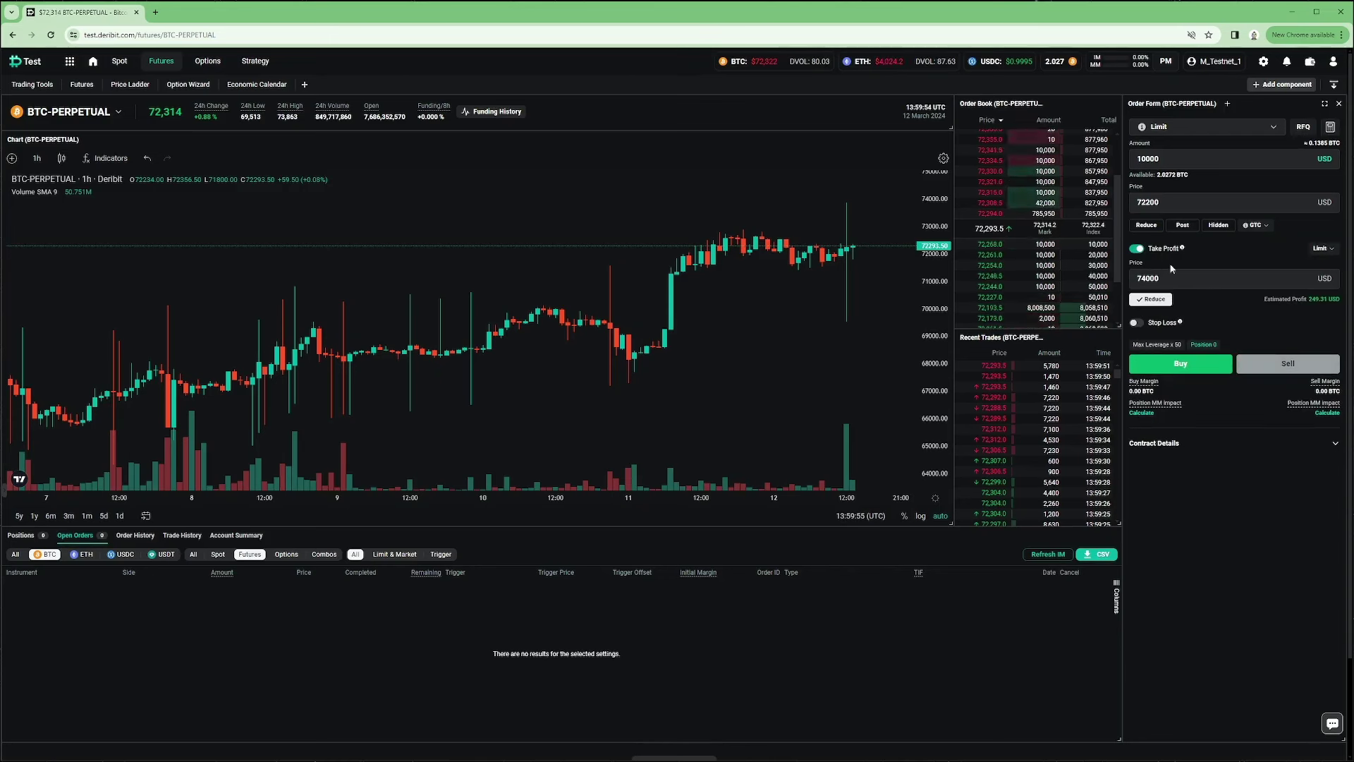
click(1135, 324)
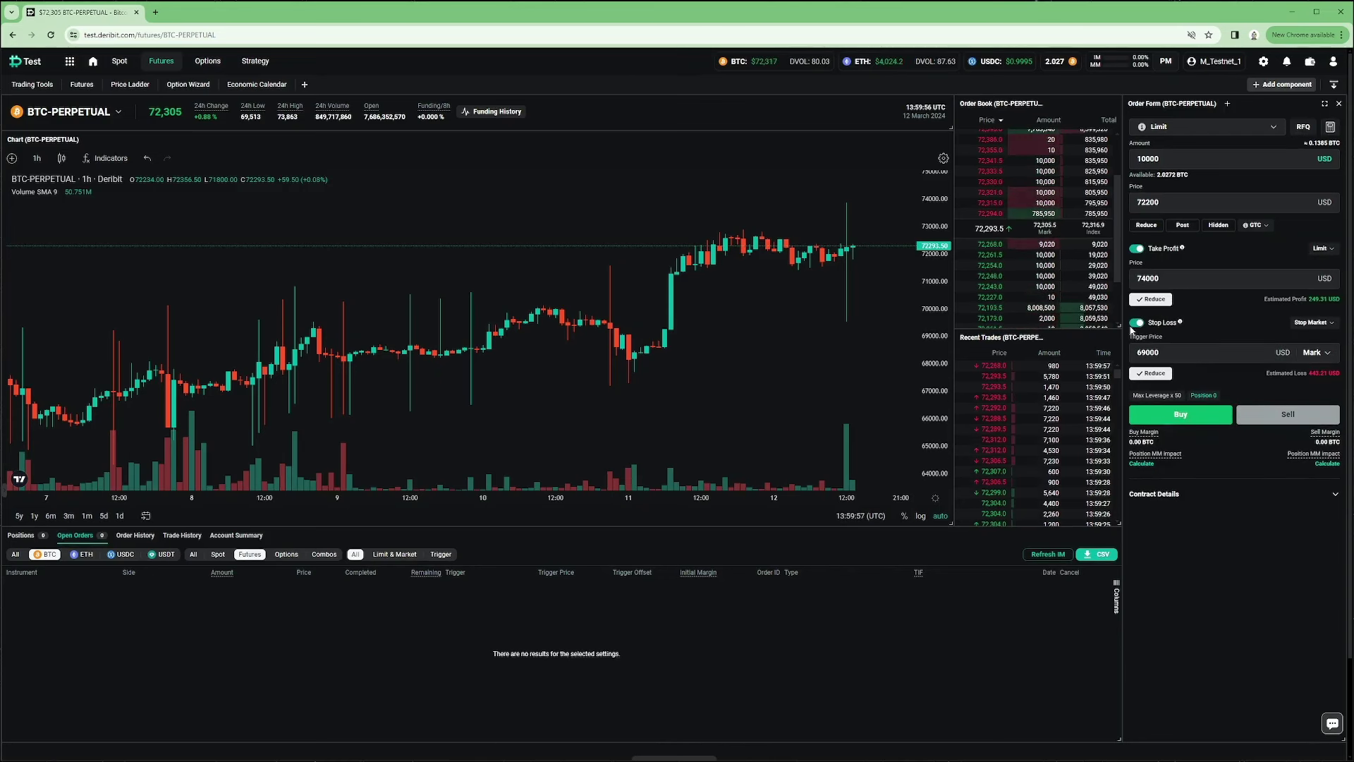
click(1310, 323)
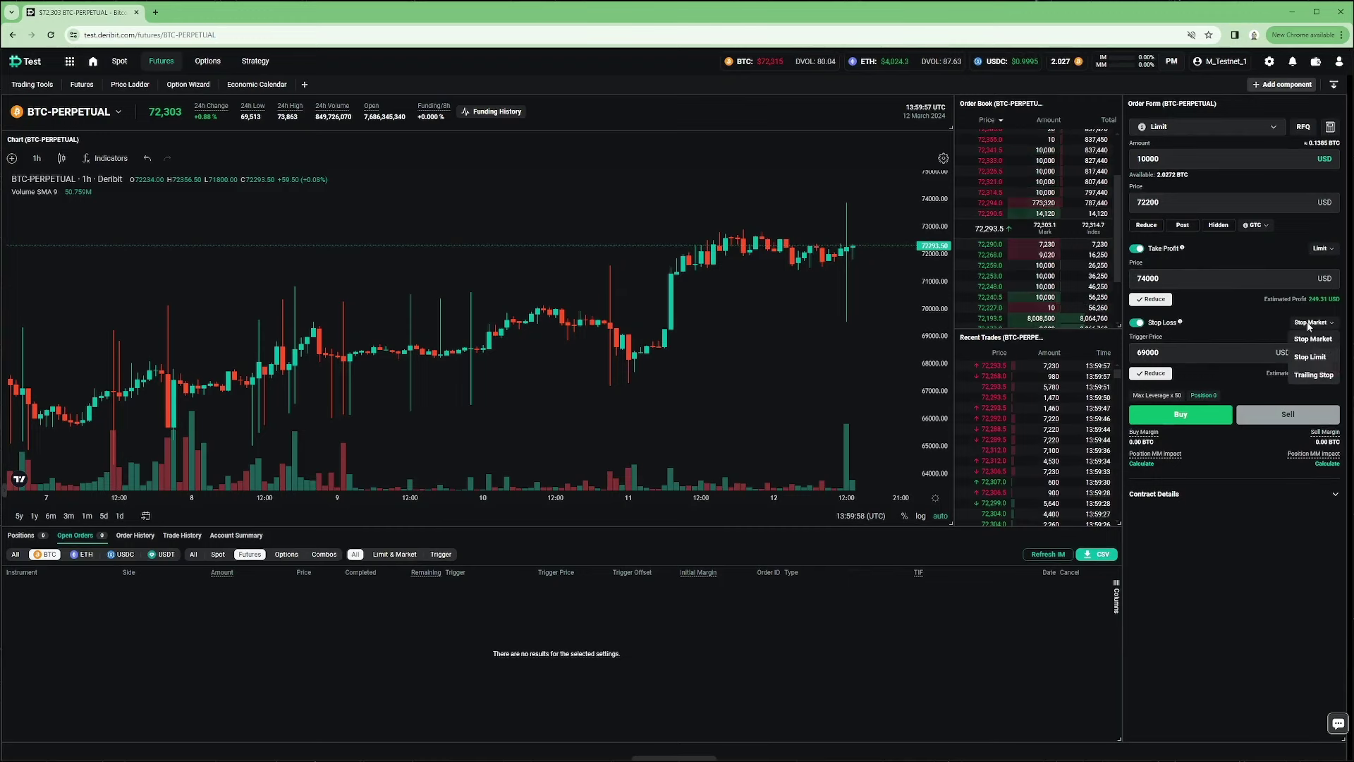
click(1322, 248)
click(1322, 249)
click(1241, 256)
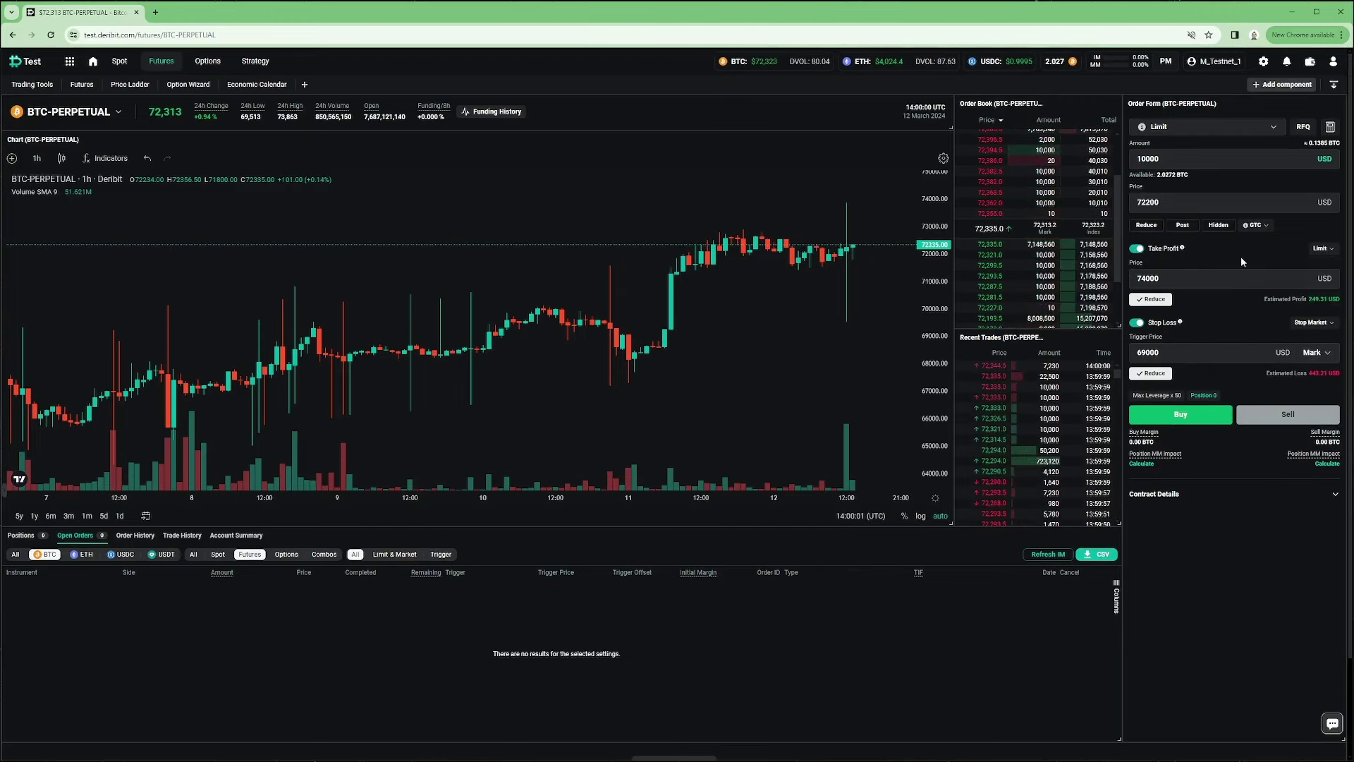
click(1201, 425)
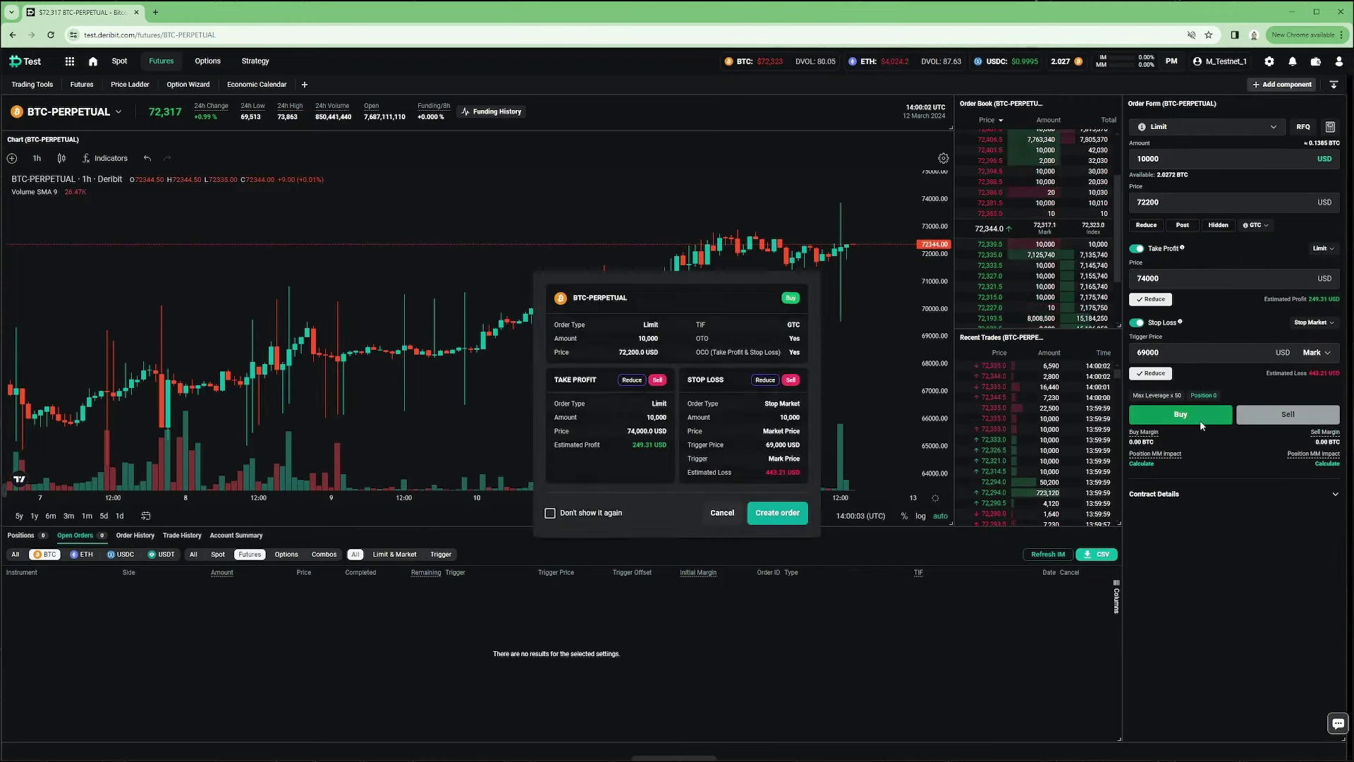
click(776, 514)
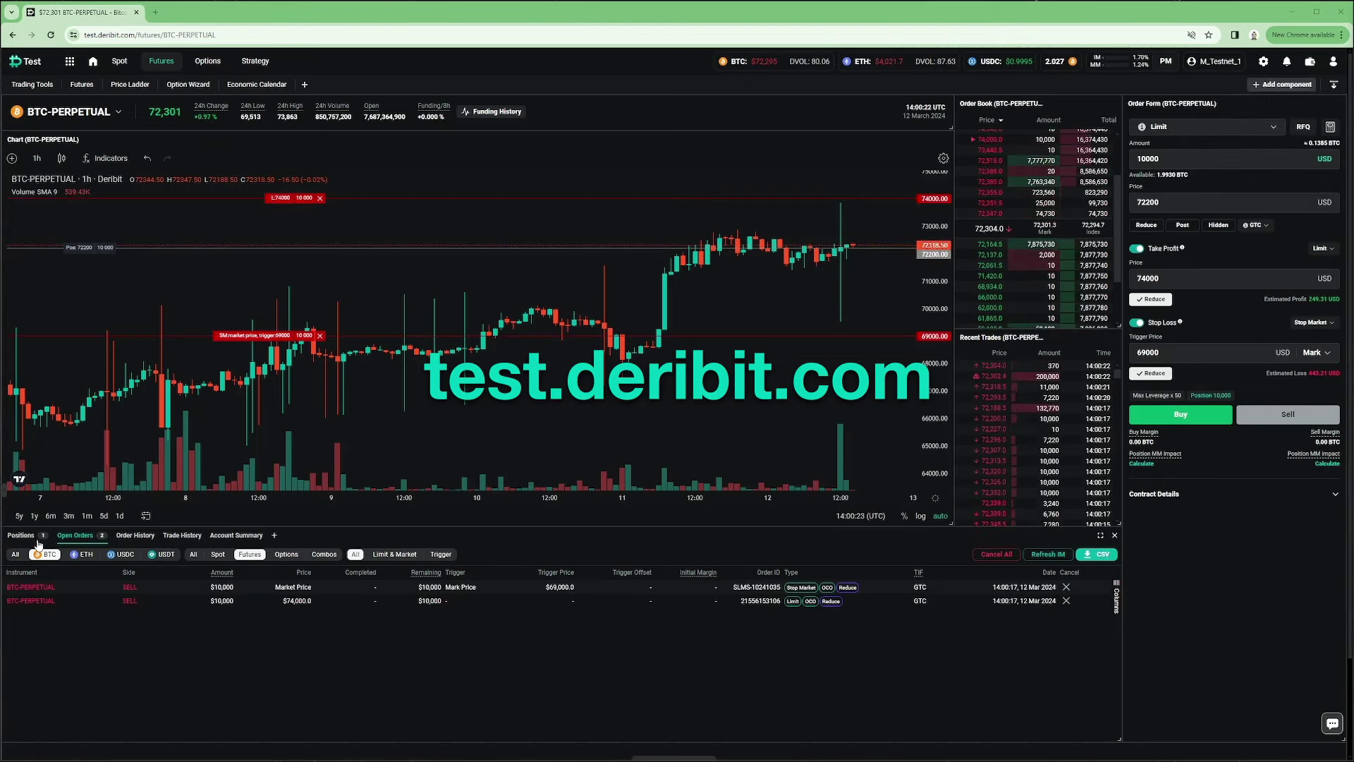
- Open the Positions list to see the new BTC-PERPETUAL position
click(38, 540)
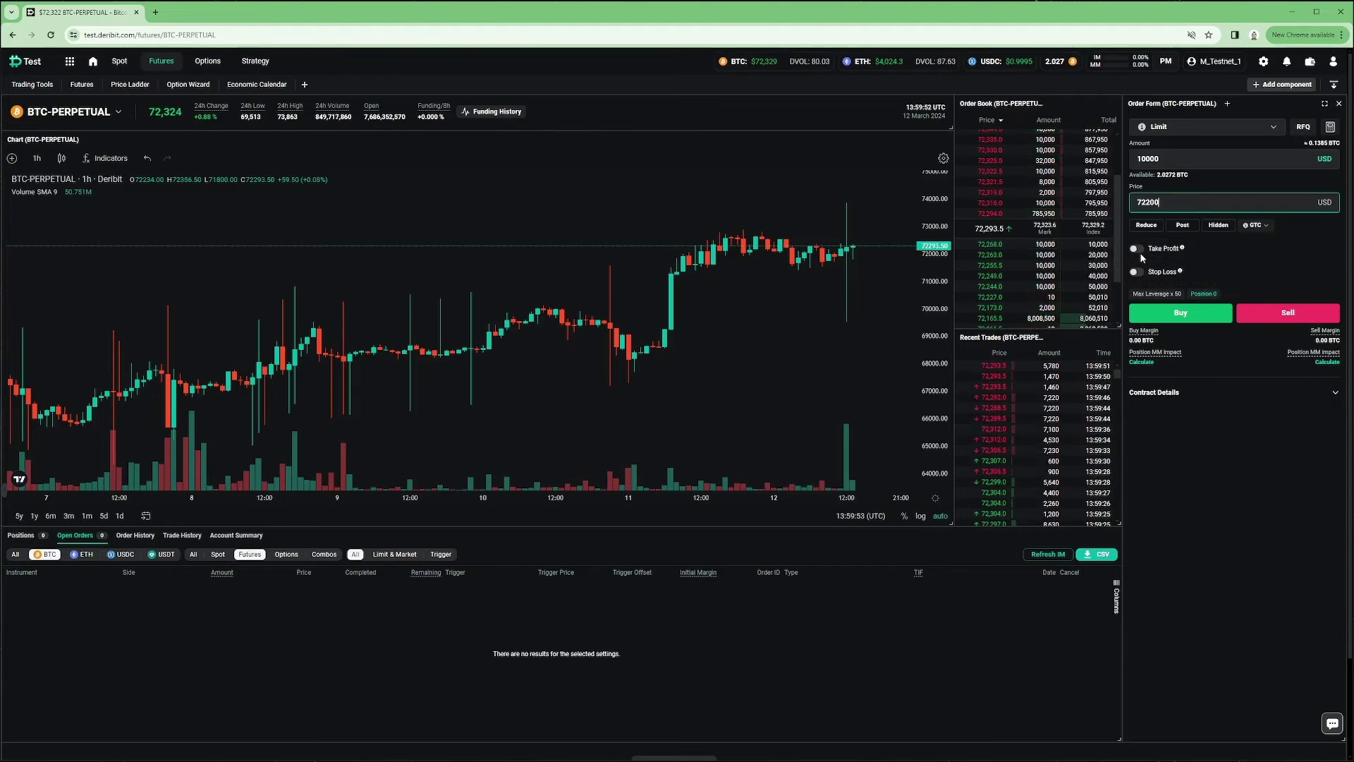
- Add the 74,000 Limit take-profit and 69,000 stop-market stop loss, then create the 72,200 buy
click(1138, 251)
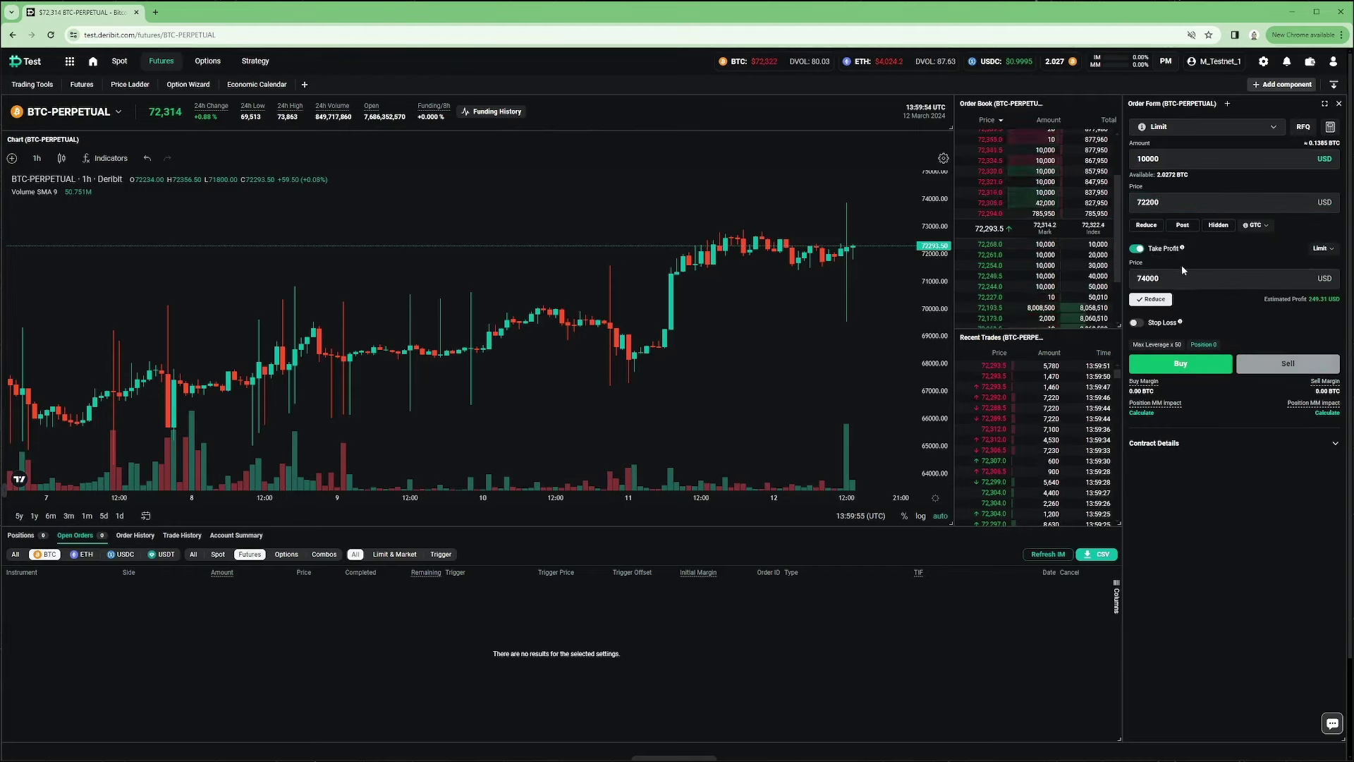
click(1136, 322)
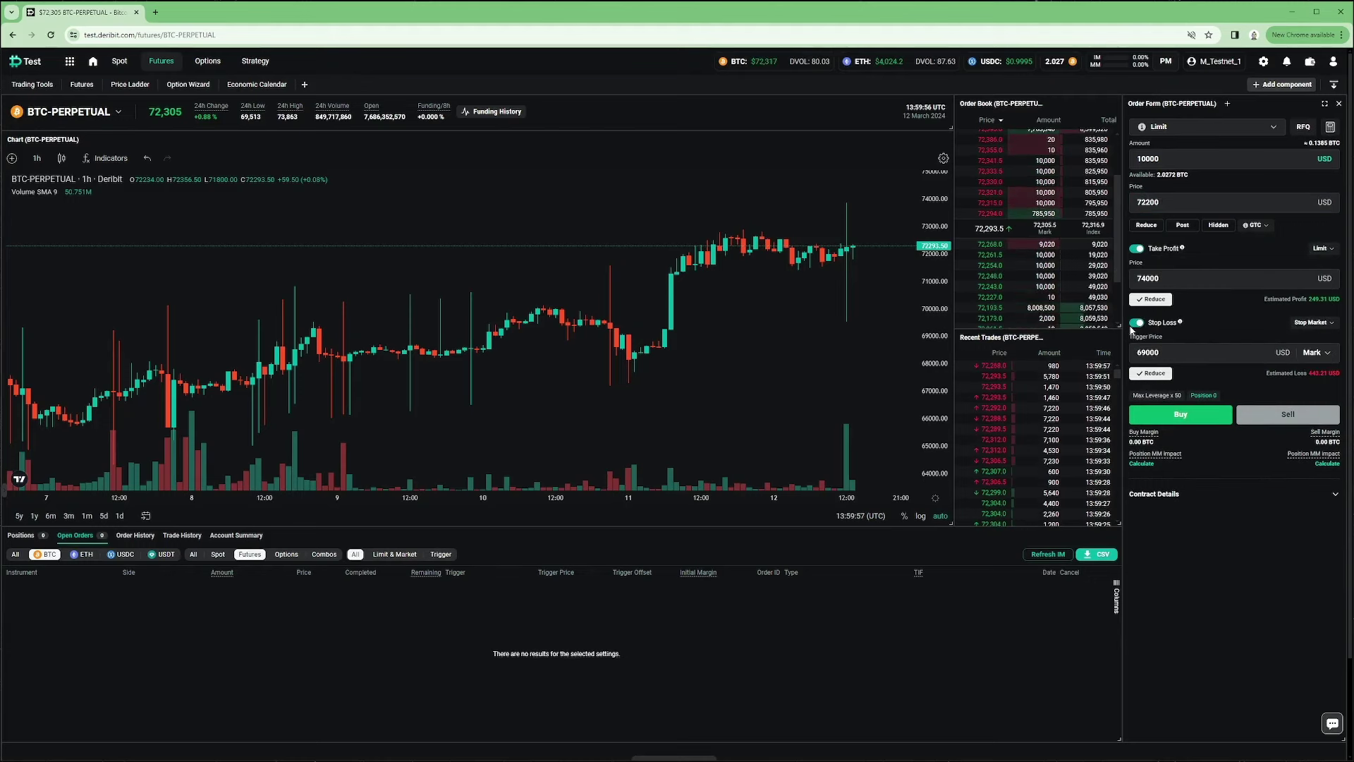
click(1324, 250)
click(1241, 256)
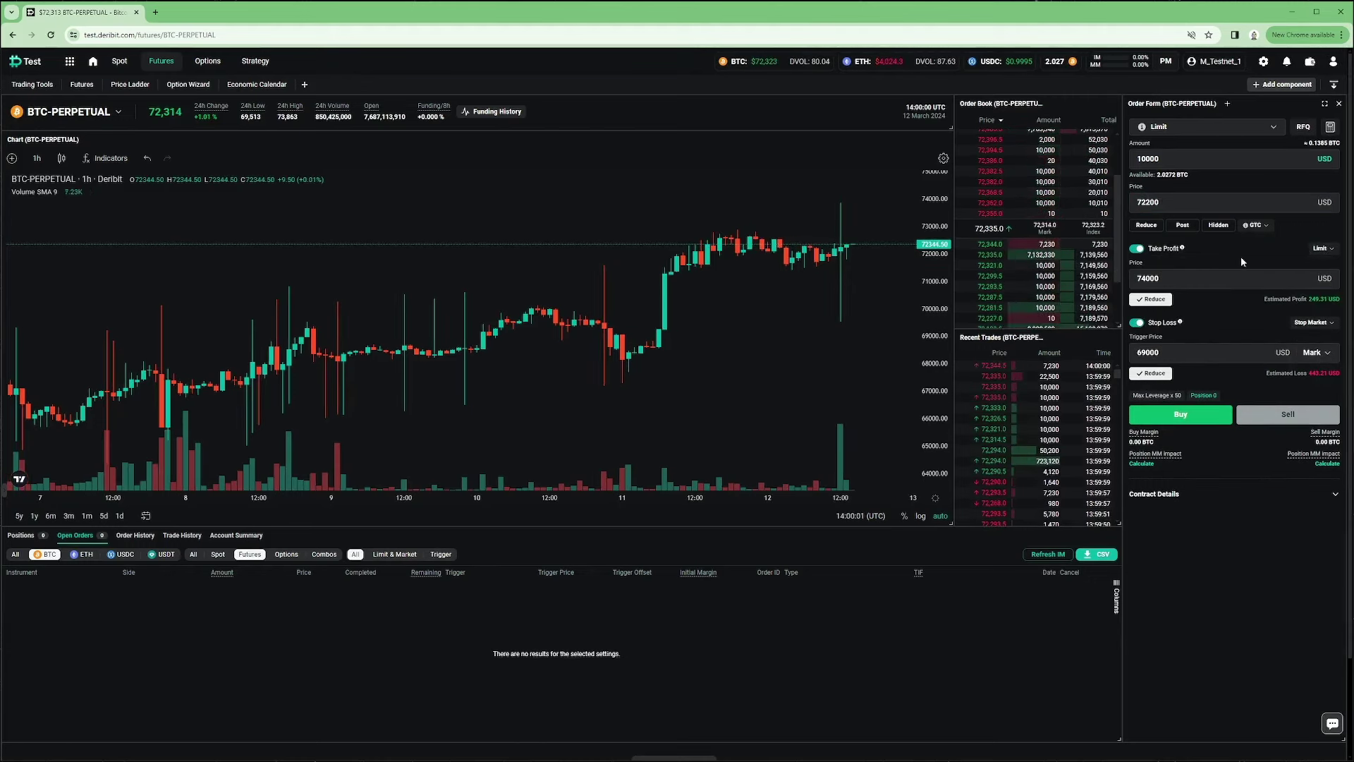
click(1200, 421)
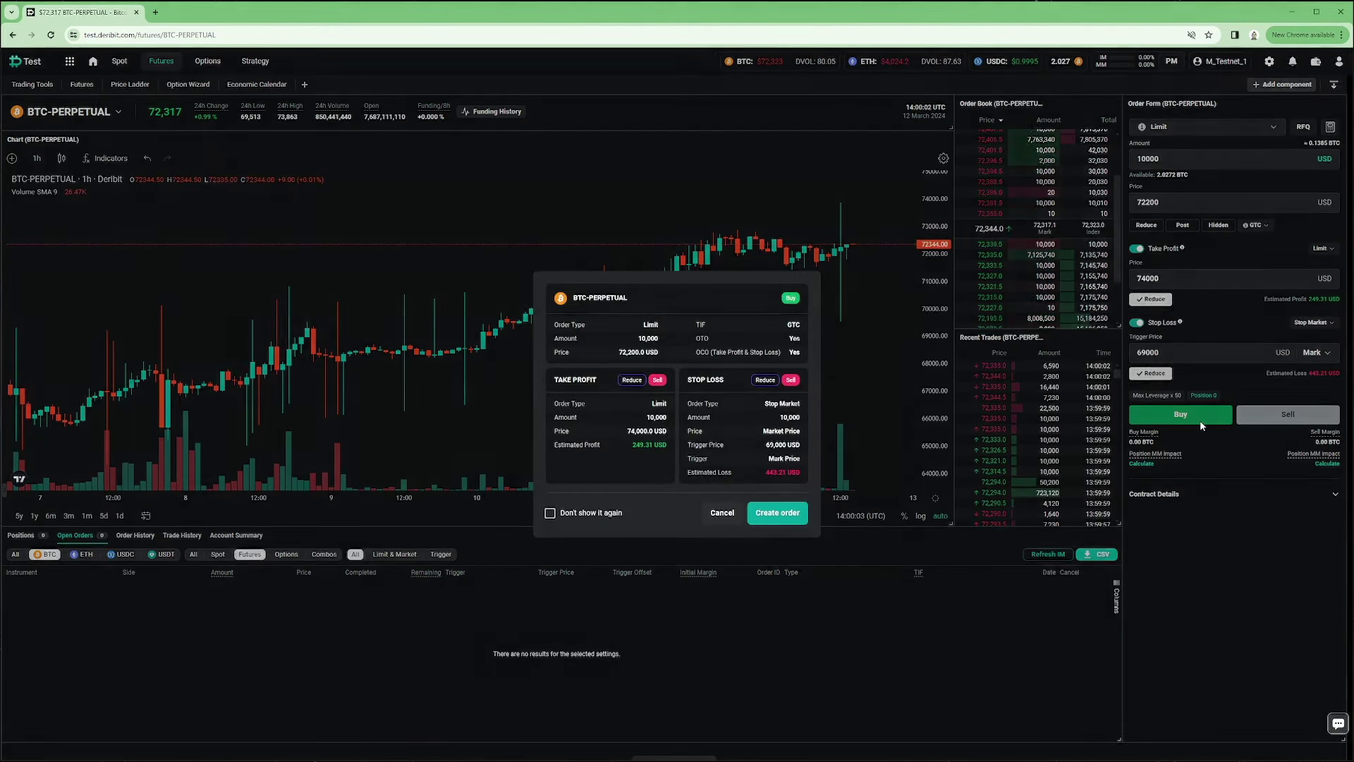
click(777, 515)
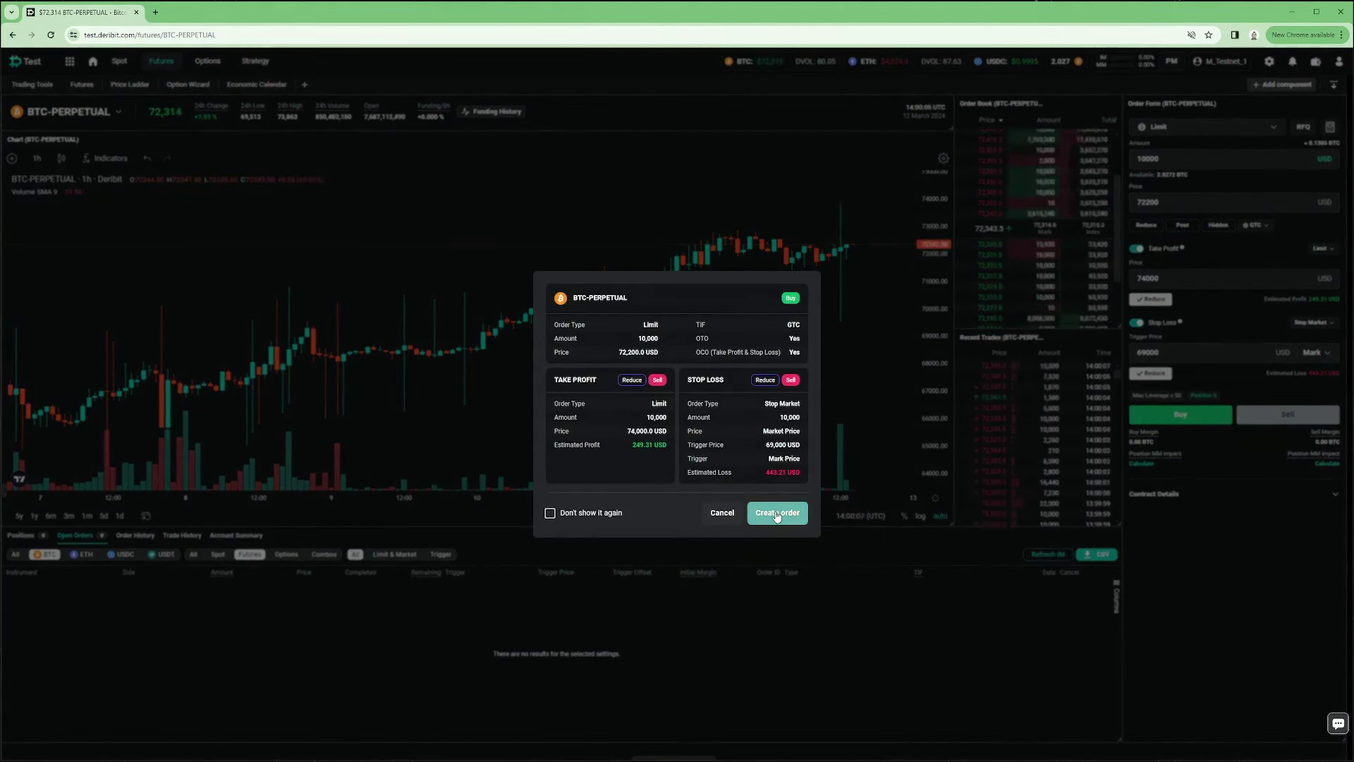